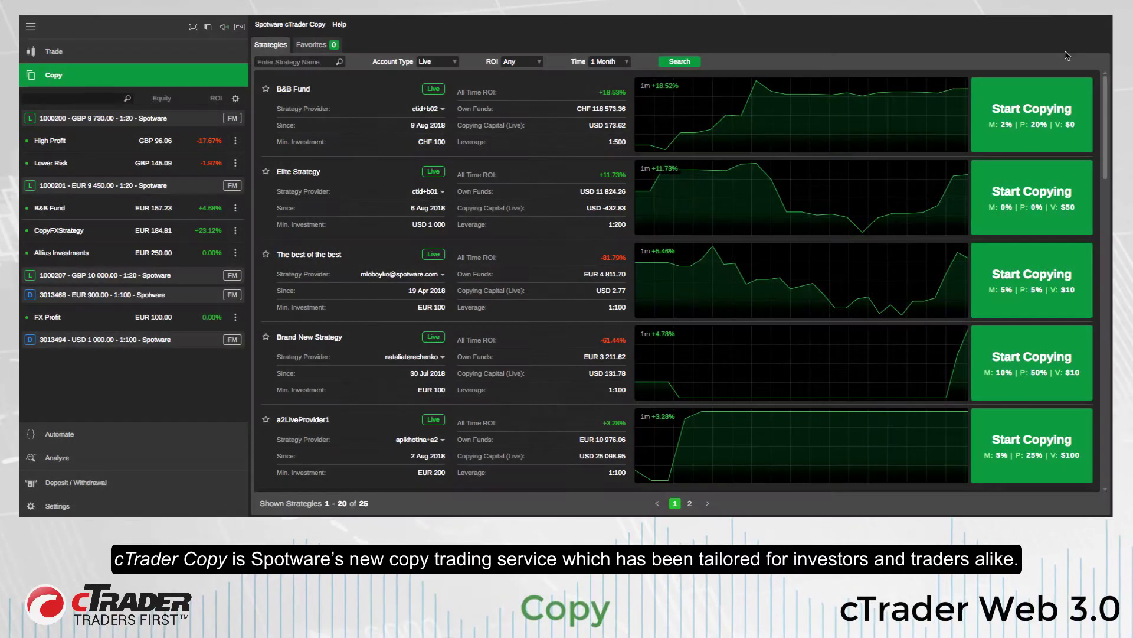
- Open the copied B&B Fund strategy and begin adding funds with the Amount field cleared
{"action": "left_click_drag", "start_coordinate": [1105, 117], "coordinate": [1105, 219]}
{"action": "left_click", "coordinate": [56, 210]}
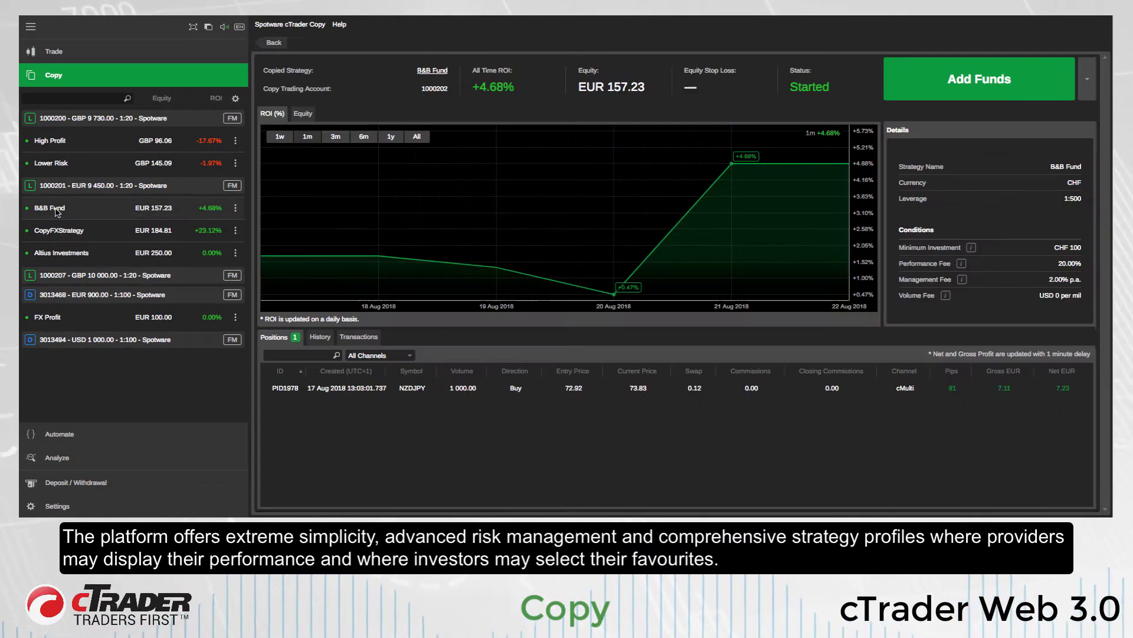
{"action": "left_click", "coordinate": [959, 82]}
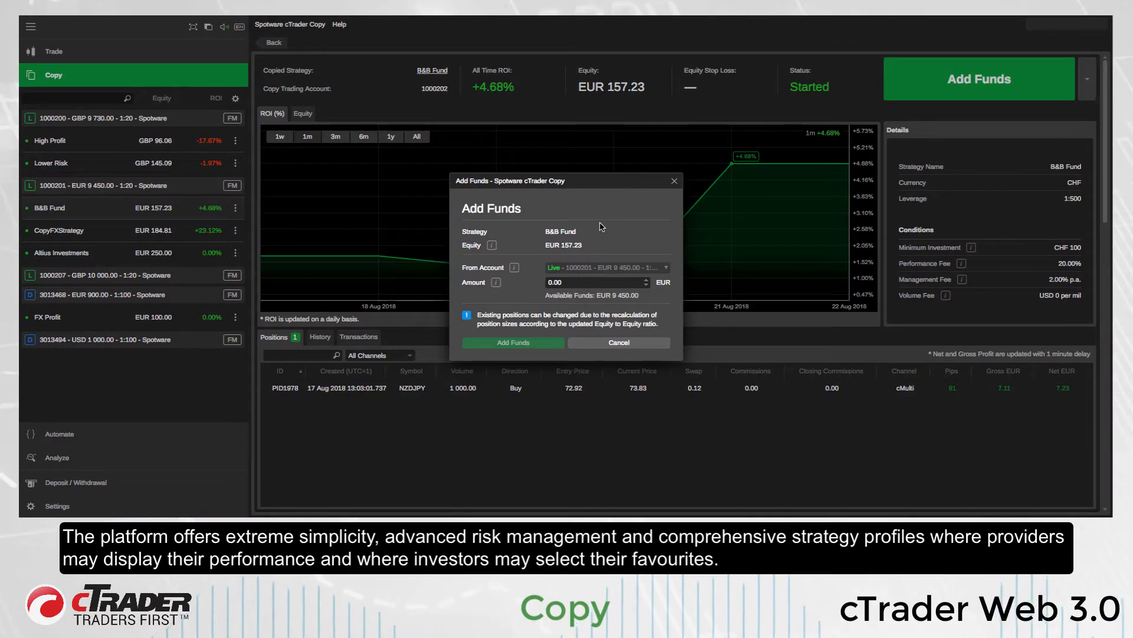
{"action": "key", "text": "BackSpace"}
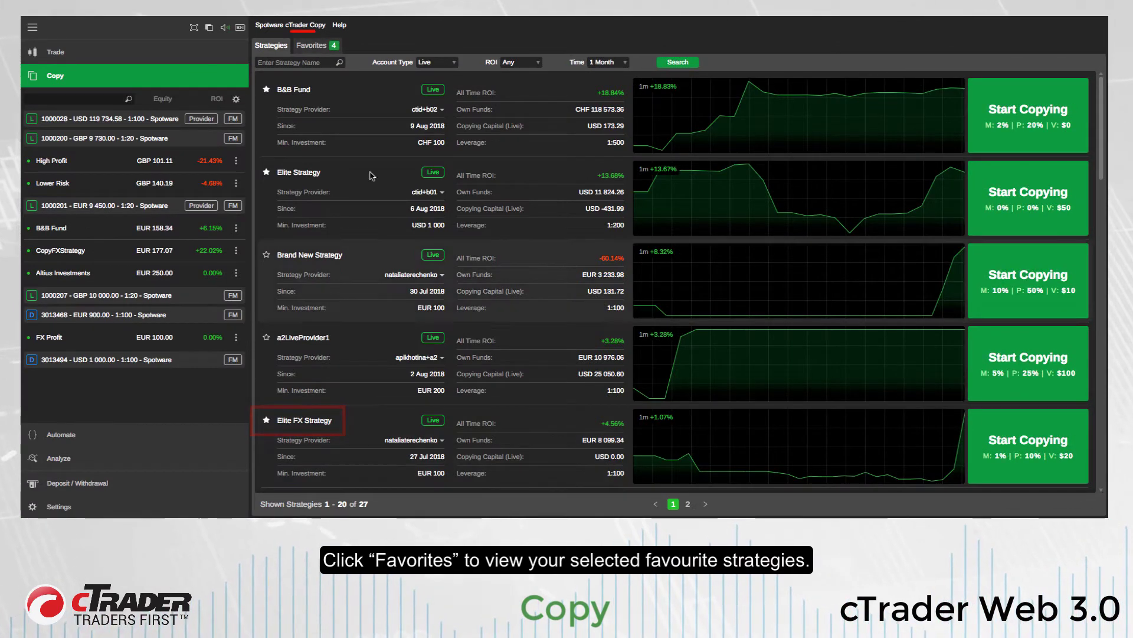
- From Favorites, open B&B Fund and message its provider: subject 'ROI', text 'Great Strategy!!'
{"action": "left_click", "coordinate": [316, 47]}
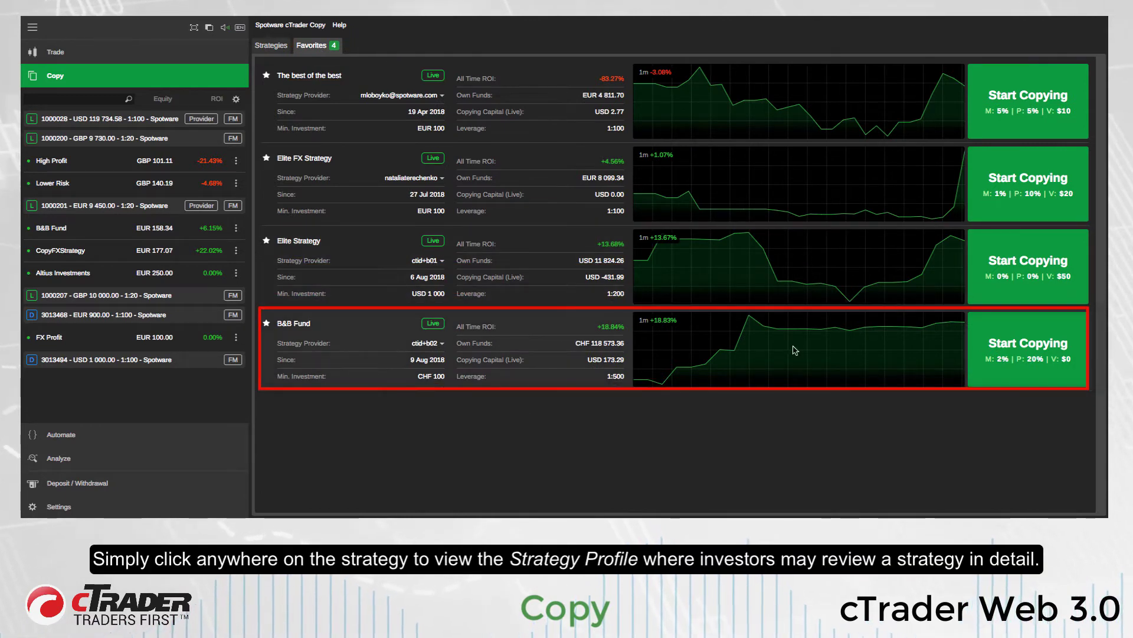
{"action": "left_click", "coordinate": [795, 350]}
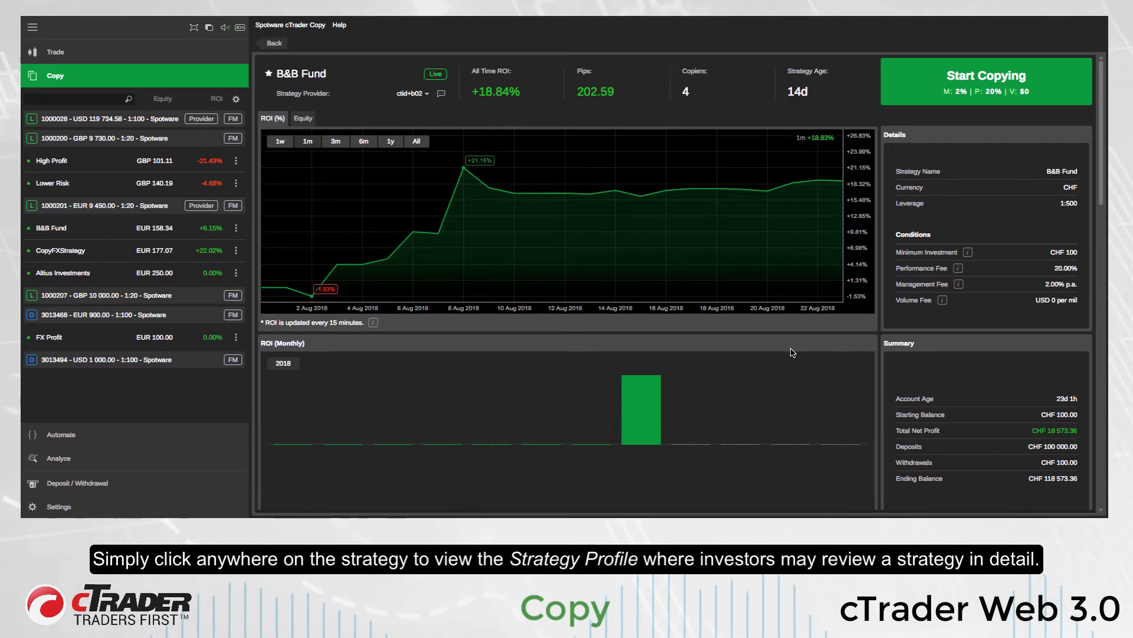
{"action": "left_click", "coordinate": [441, 93]}
{"action": "type", "text": "ROI"}
{"action": "key", "text": "Tab"}
{"action": "type", "text": "Great Strategy!!"}
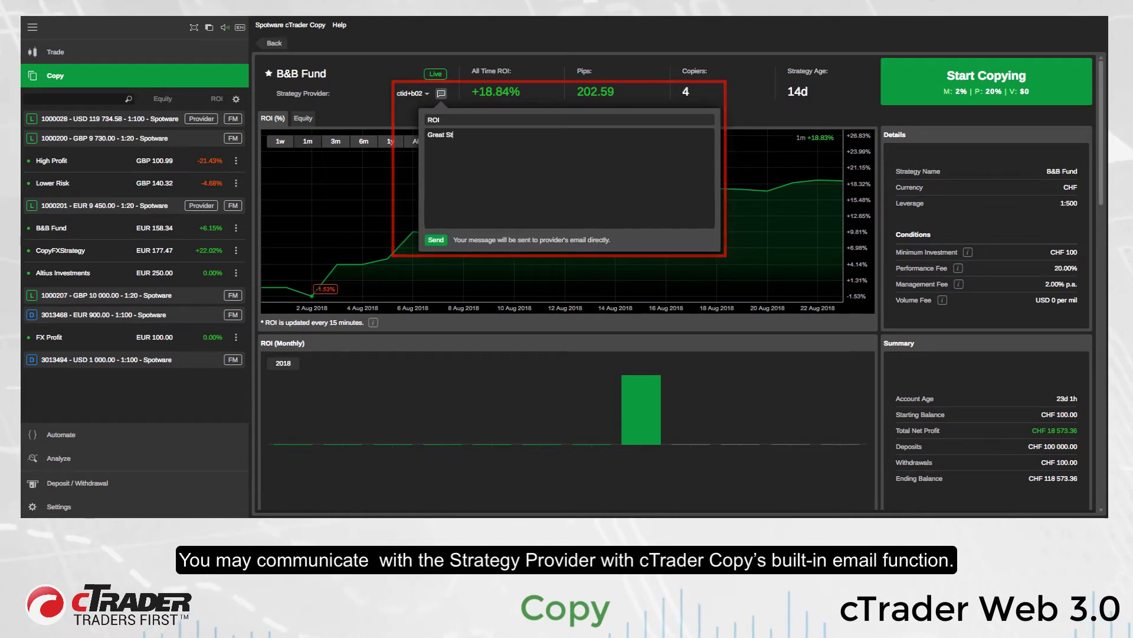
{"action": "left_click", "coordinate": [436, 240]}
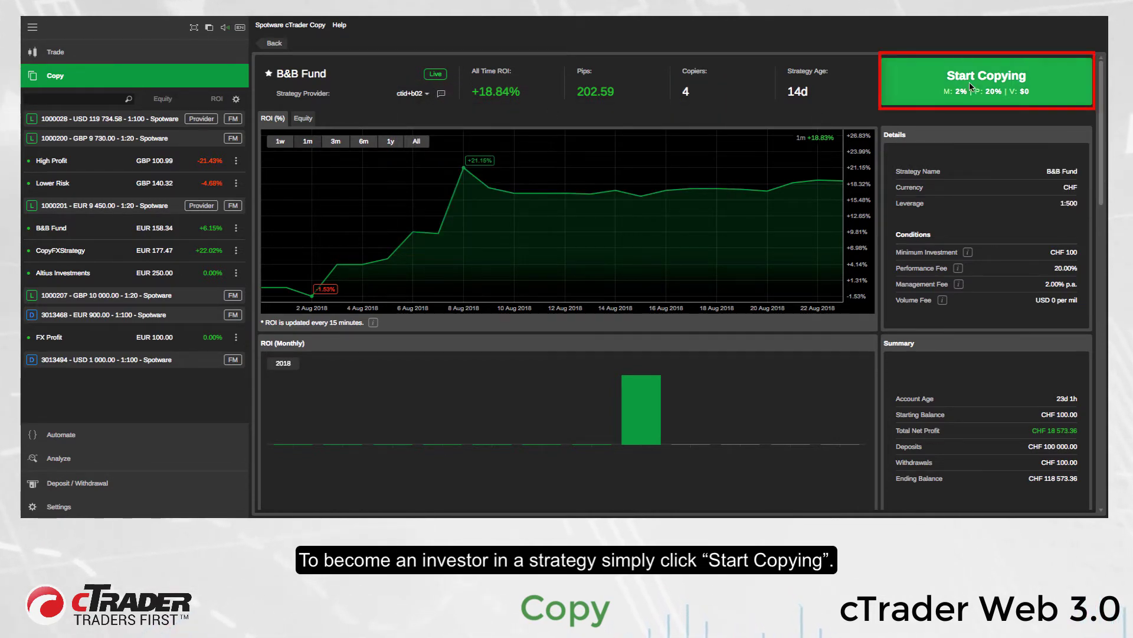
- Copy B&B Fund, investing 1000 GBP from the live GBP account
{"action": "left_click", "coordinate": [971, 86]}
{"action": "left_click", "coordinate": [673, 211]}
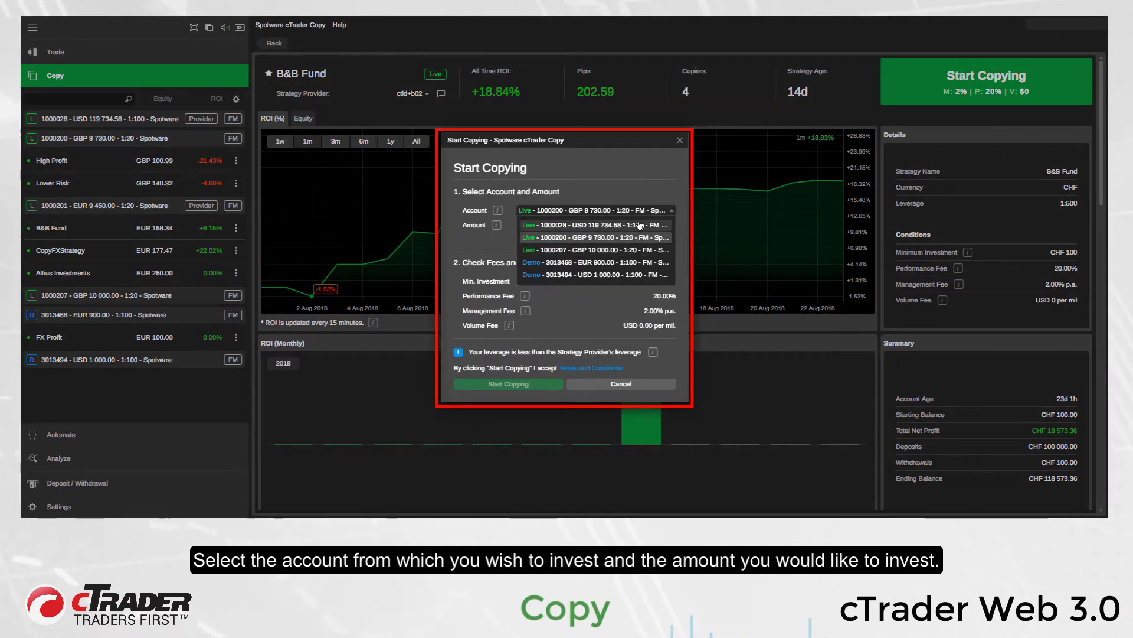
{"action": "left_click", "coordinate": [596, 238]}
{"action": "type", "text": "1000"}
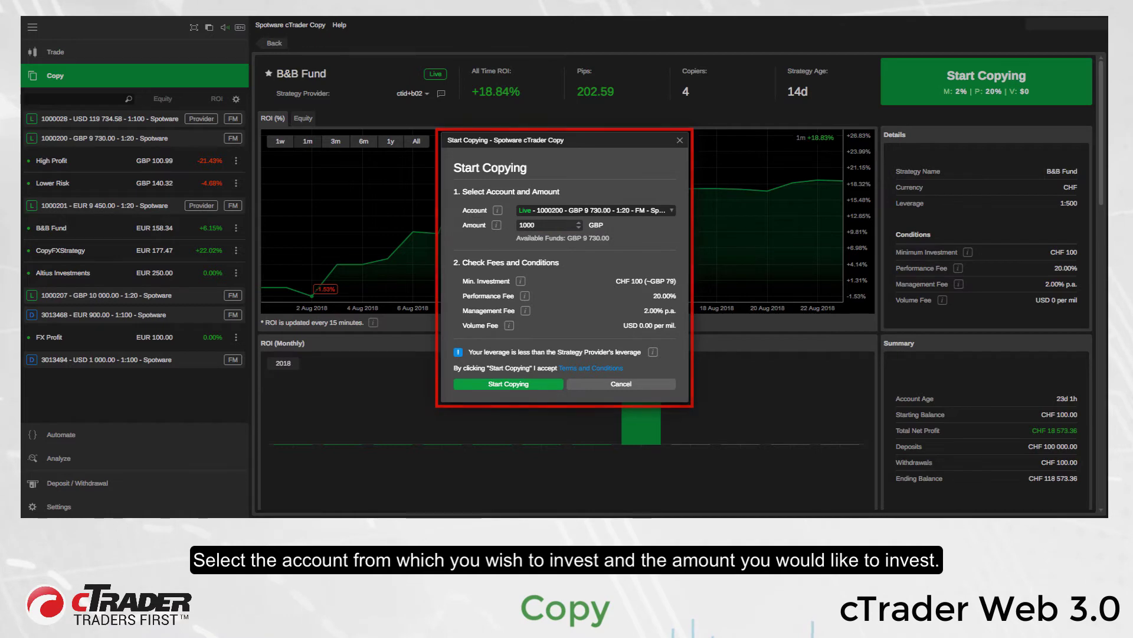
{"action": "left_click", "coordinate": [526, 384]}
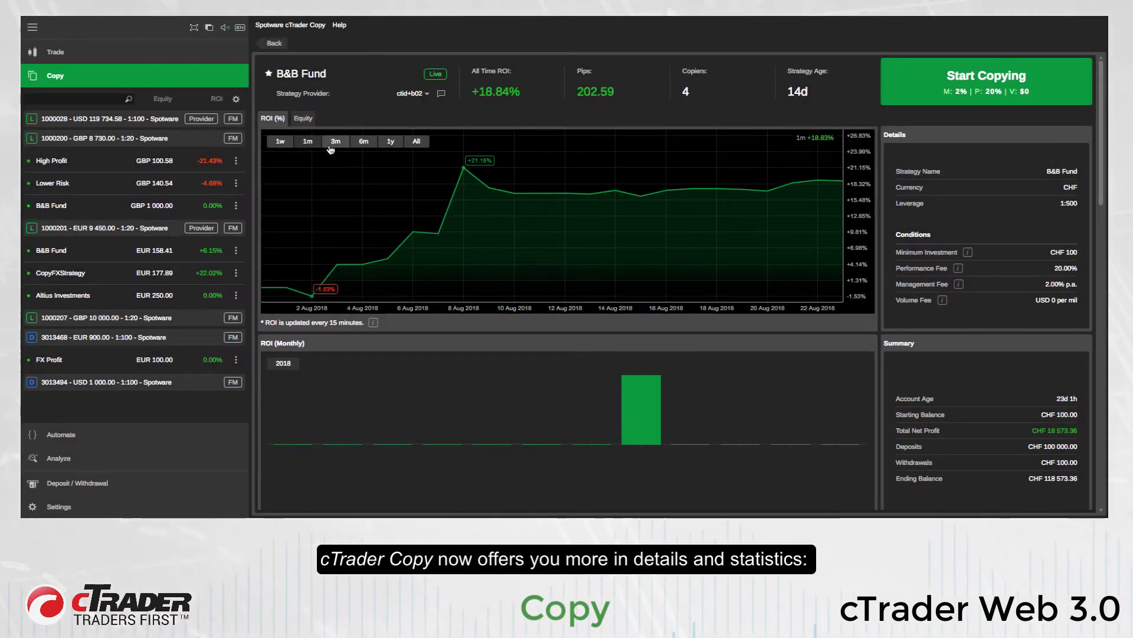
- View B&B Fund's Equity and ROI (%) charts, then its closed-deal History
{"action": "left_click", "coordinate": [303, 118]}
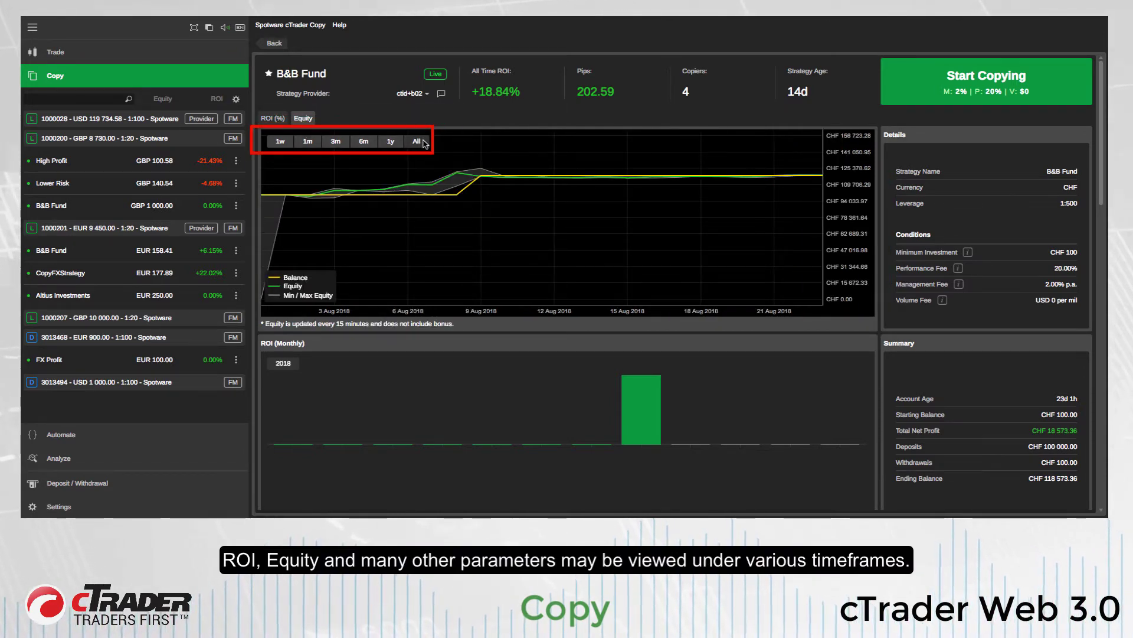
{"action": "left_click", "coordinate": [277, 118]}
{"action": "scroll", "coordinate": [1107, 172], "scroll_direction": "down", "scroll_amount": 2}
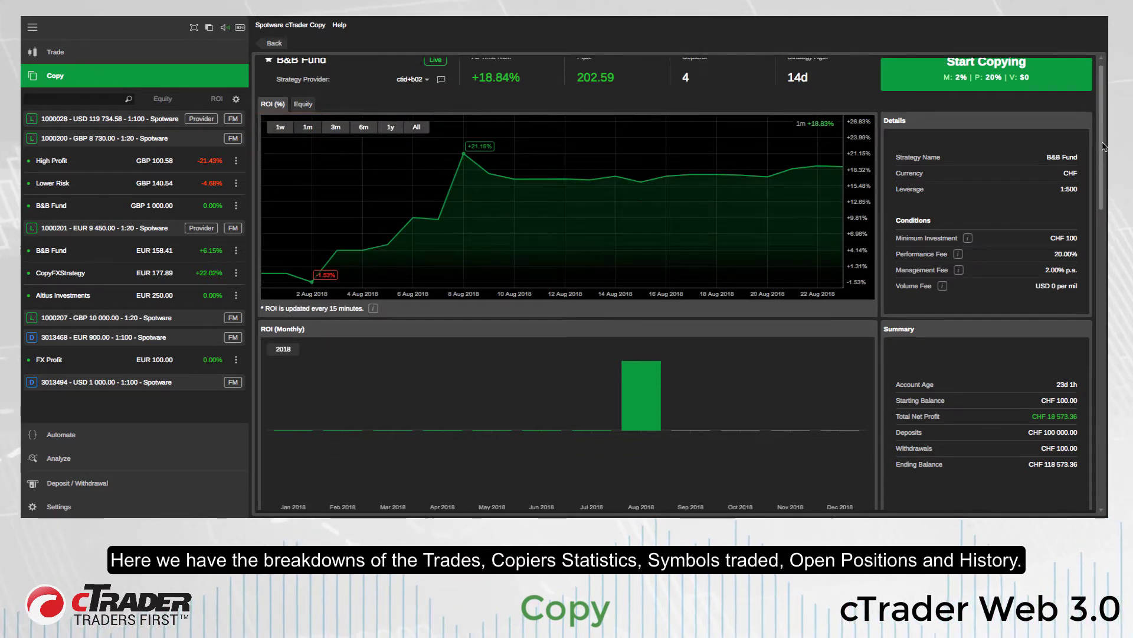
{"action": "left_click_drag", "start_coordinate": [1107, 171], "coordinate": [1100, 448]}
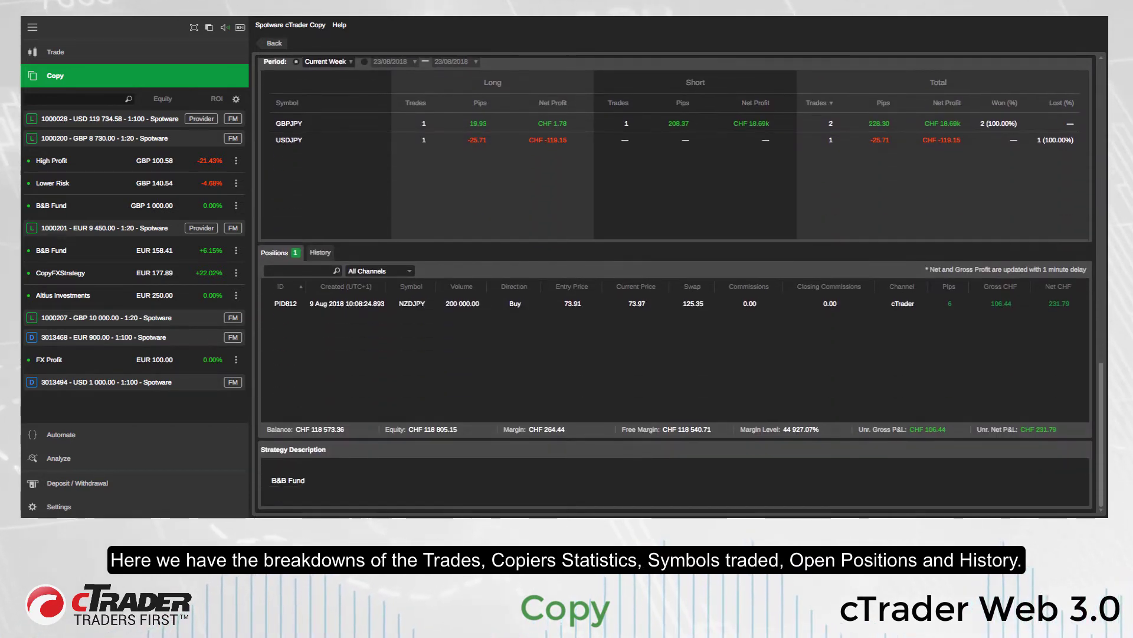
{"action": "left_click", "coordinate": [328, 254]}
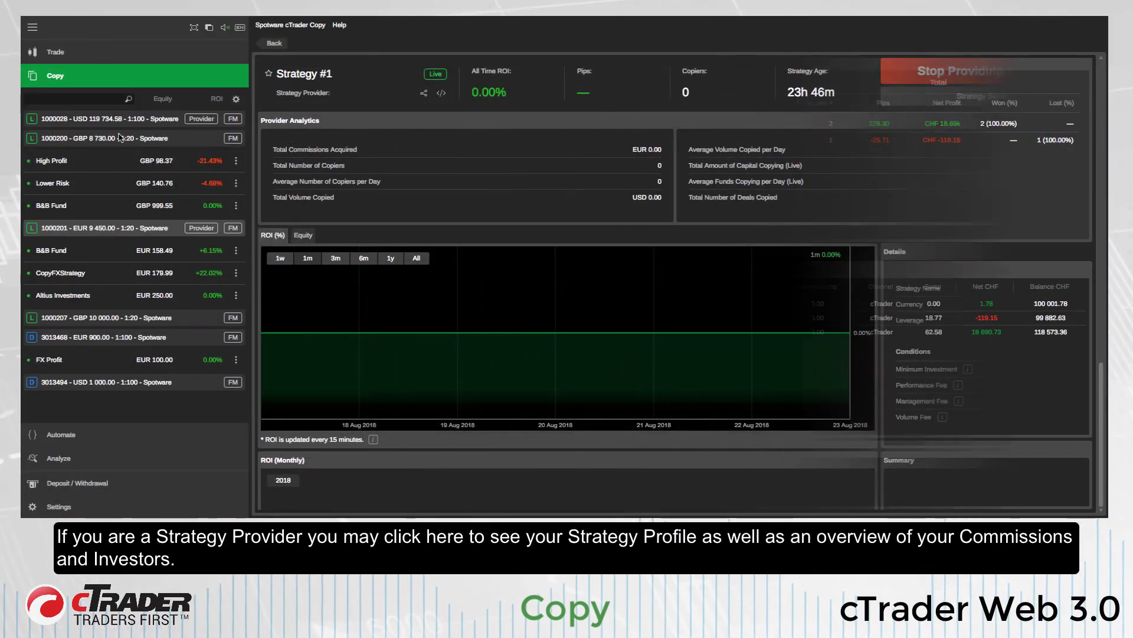
- Open the provider's Momentum strategy profile and its Strategy Settings
{"action": "left_click", "coordinate": [115, 120]}
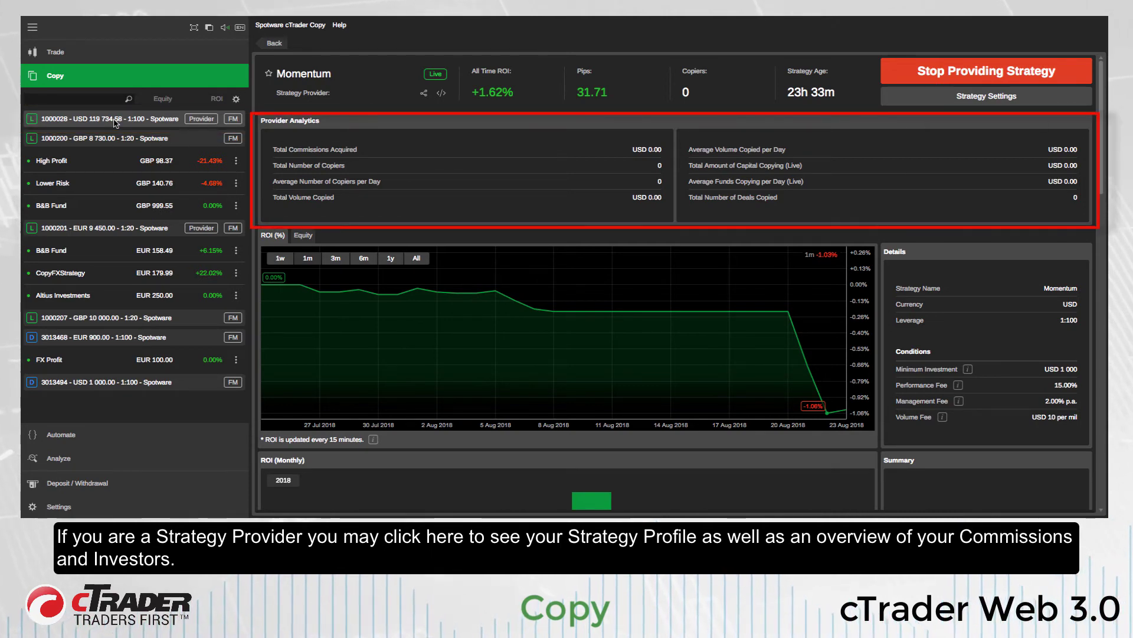
{"action": "left_click", "coordinate": [976, 100]}
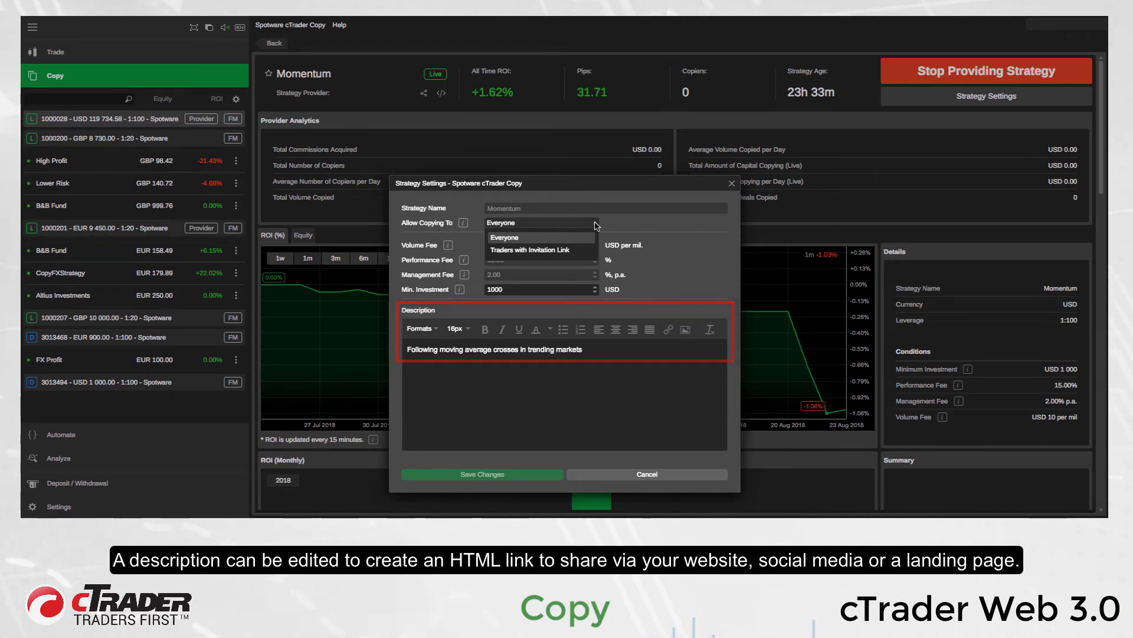
- Close Momentum's settings unchanged and view its public share link
{"action": "left_click", "coordinate": [733, 185]}
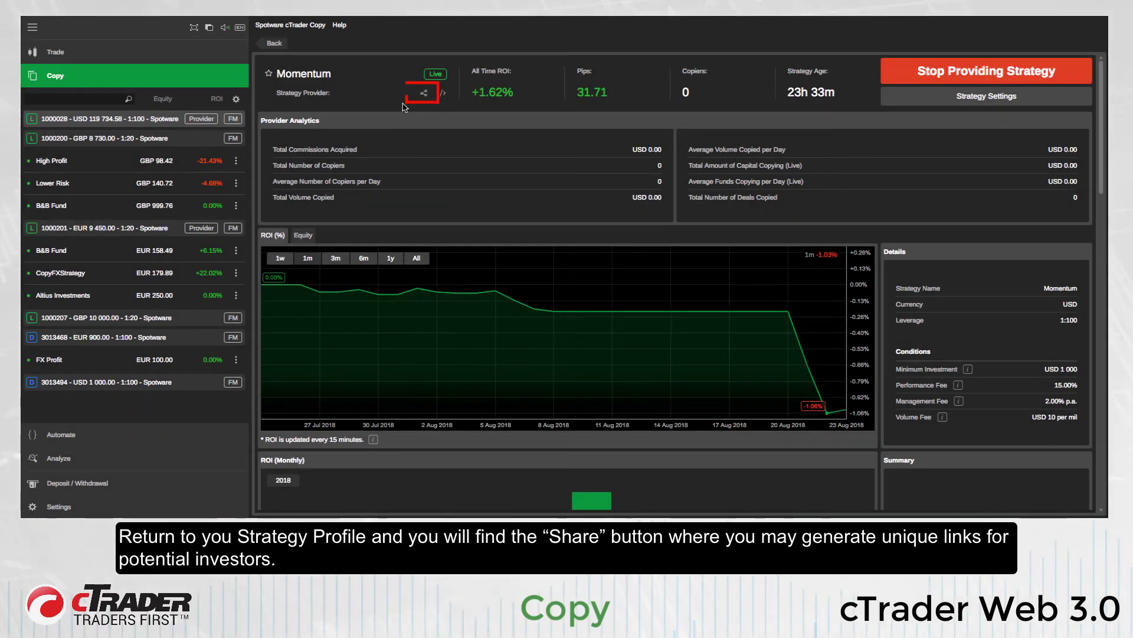
{"action": "left_click", "coordinate": [424, 93]}
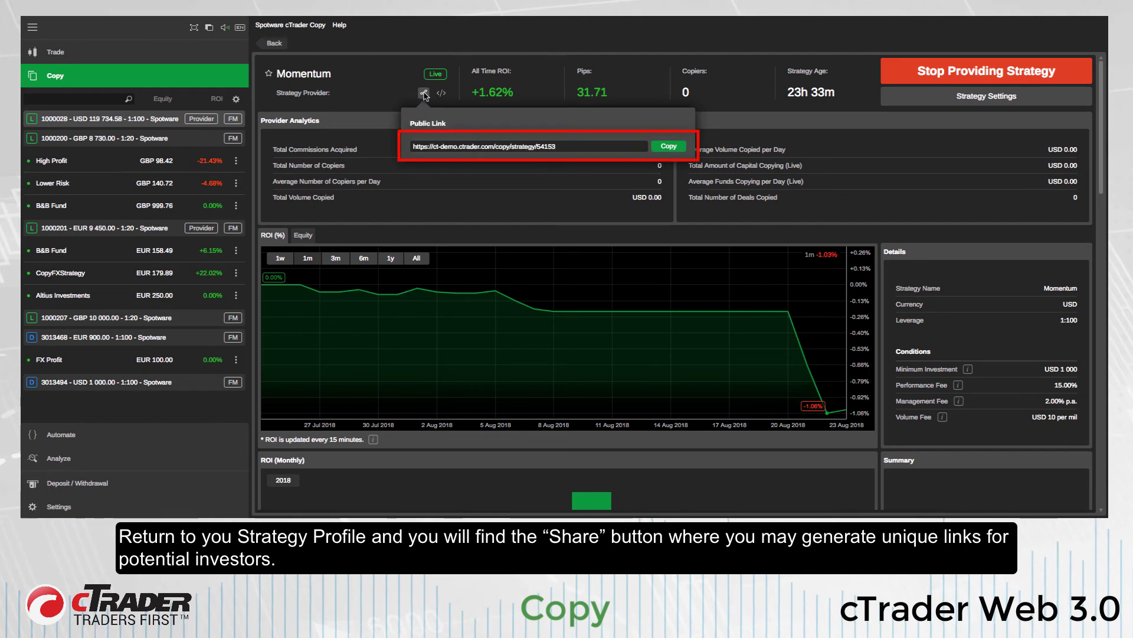
{"action": "left_click", "coordinate": [462, 97]}
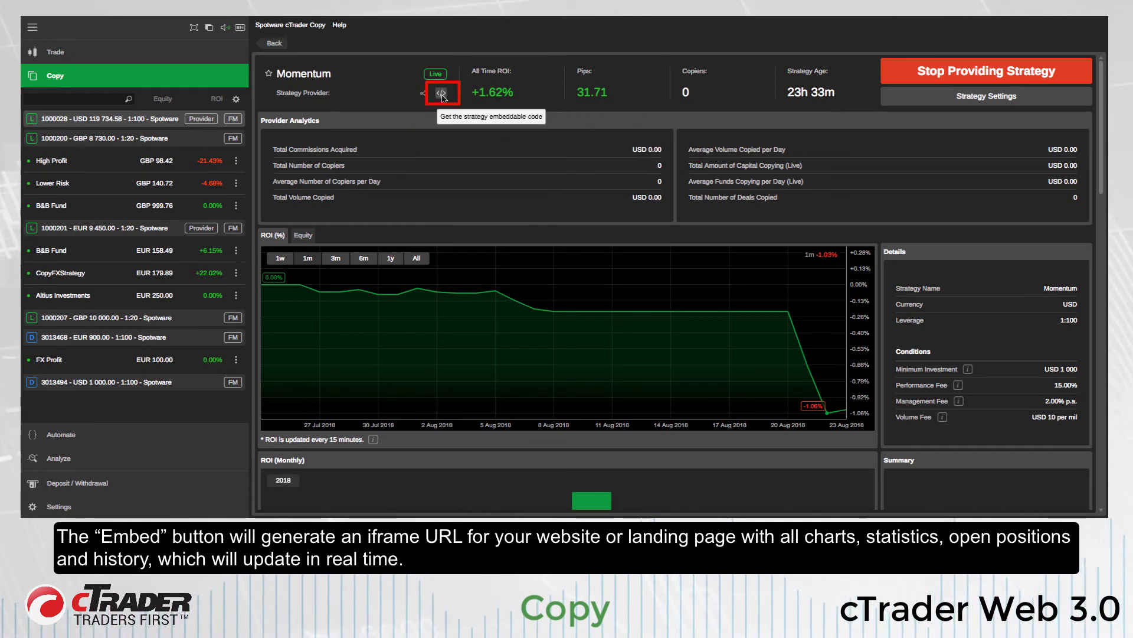
- Copy Momentum's embed code, then set up the GBP 10 000 account as strategy provider
{"action": "left_click", "coordinate": [441, 95]}
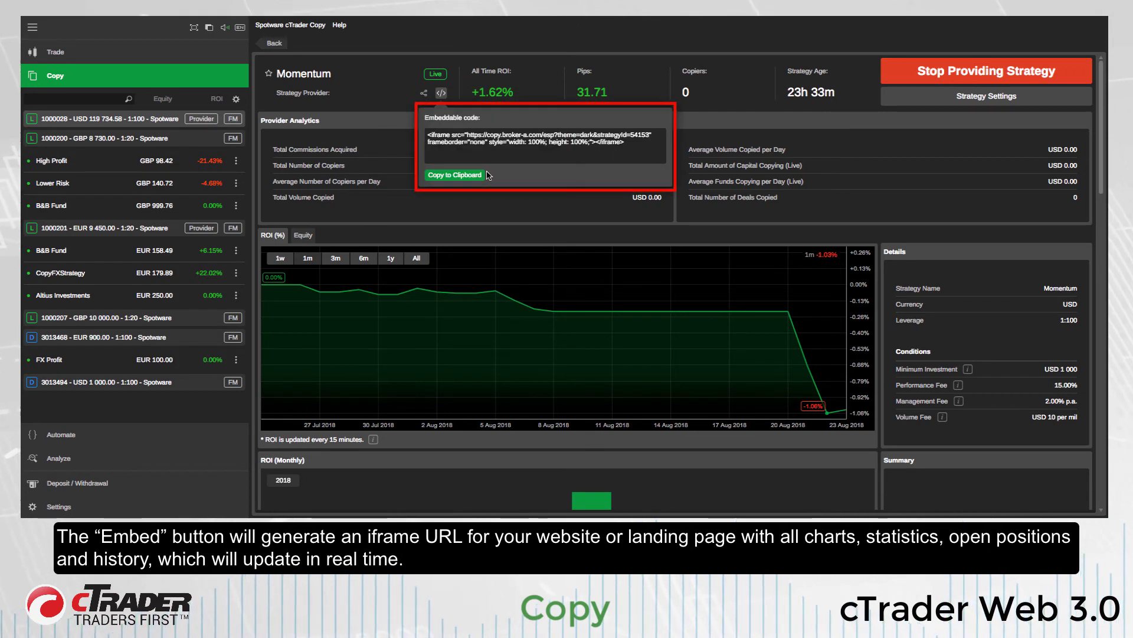
{"action": "left_click", "coordinate": [464, 176]}
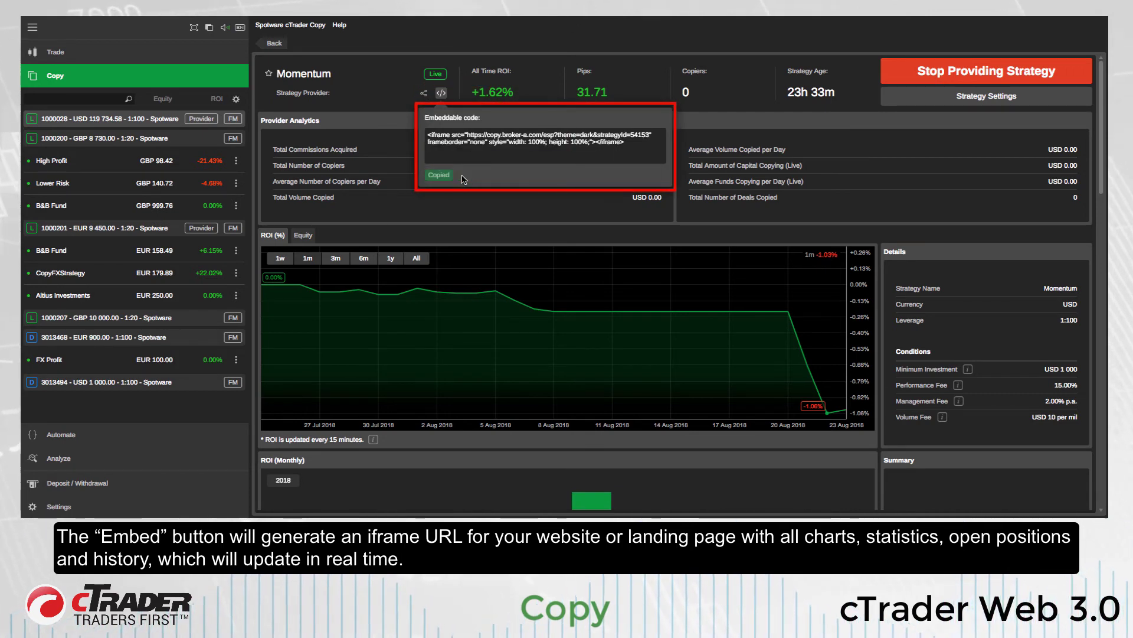
{"action": "left_click", "coordinate": [534, 52]}
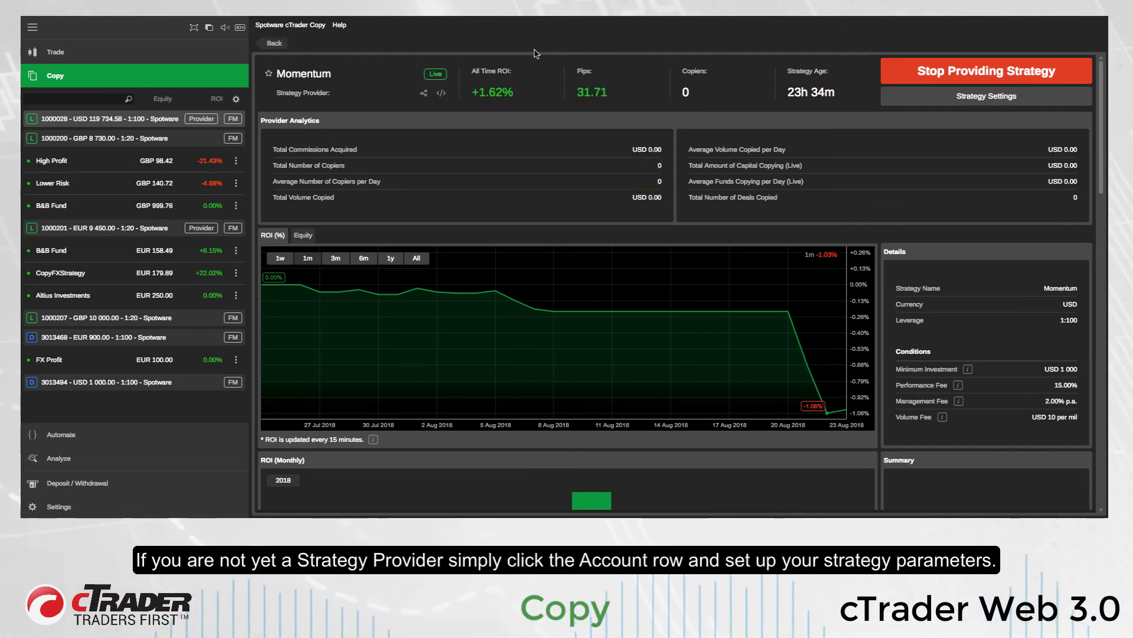
{"action": "left_click", "coordinate": [153, 319]}
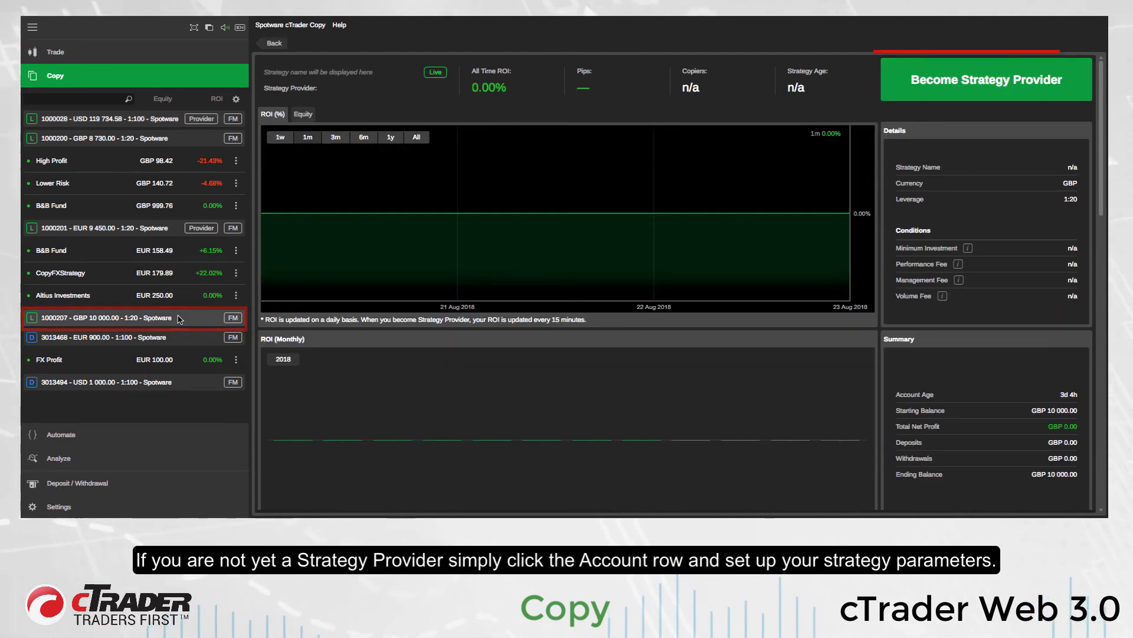
{"action": "left_click", "coordinate": [992, 82]}
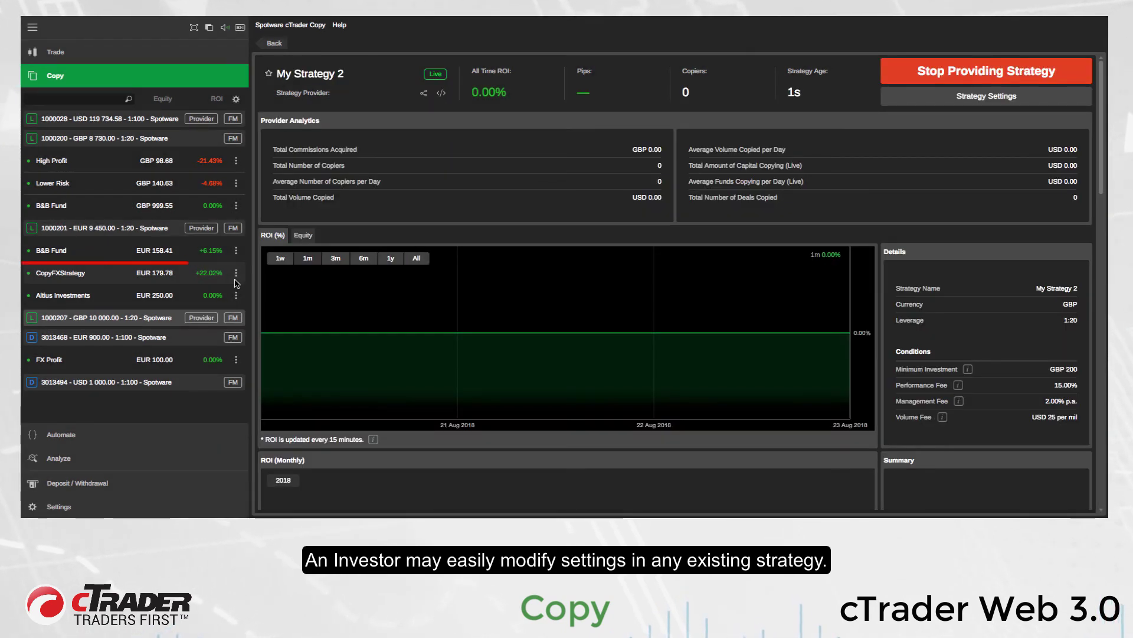
- Add EUR 200 to the CopyFXStrategy copy
{"action": "left_click", "coordinate": [236, 275]}
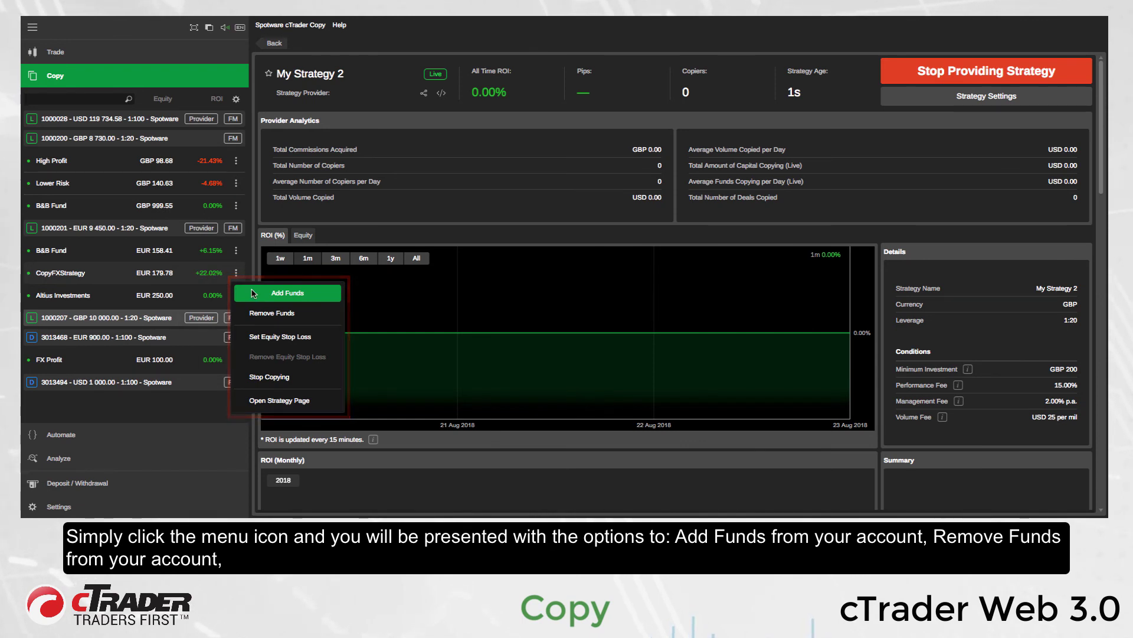
{"action": "left_click", "coordinate": [253, 293]}
{"action": "type", "text": "200"}
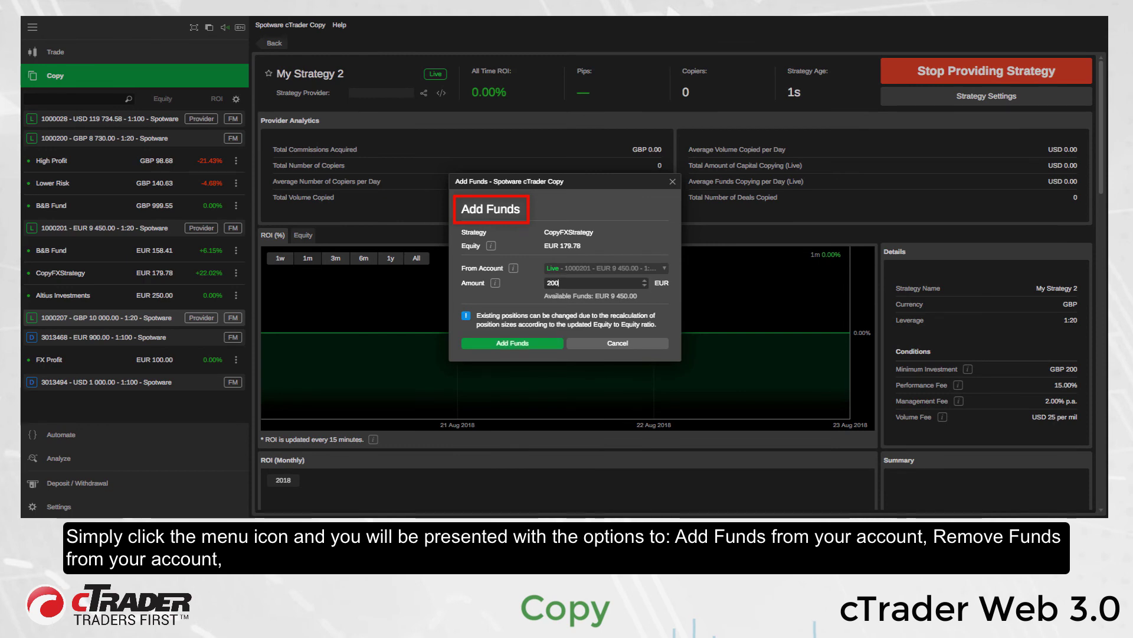
{"action": "left_click", "coordinate": [513, 343]}
- Withdraw a small amount of funds from CopyFXStrategy
{"action": "left_click", "coordinate": [236, 272]}
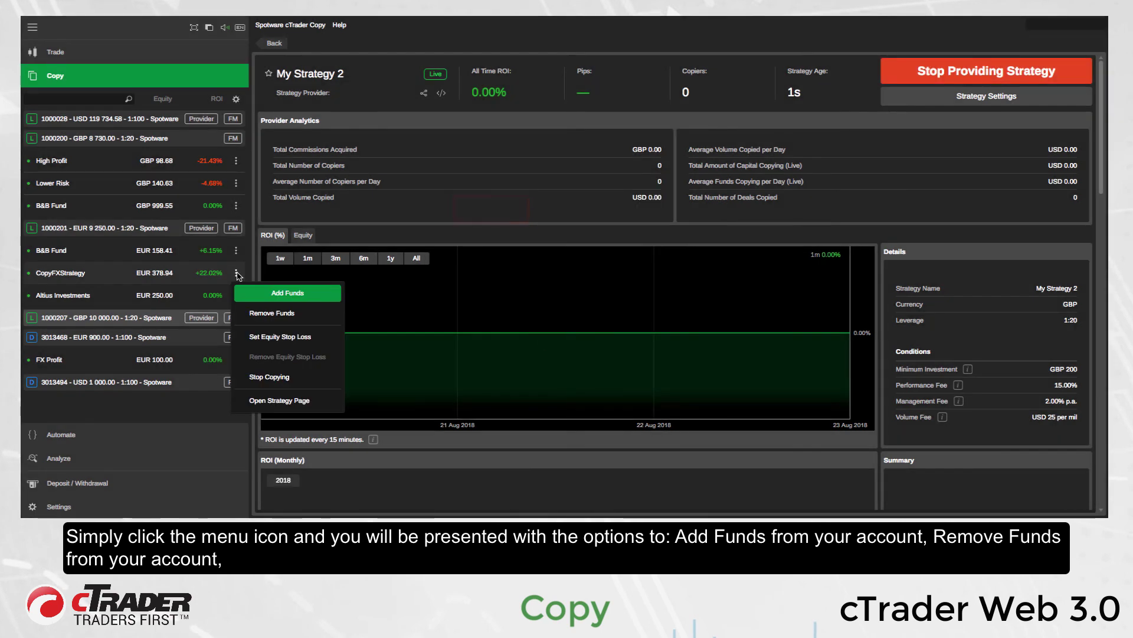
{"action": "left_click", "coordinate": [272, 313]}
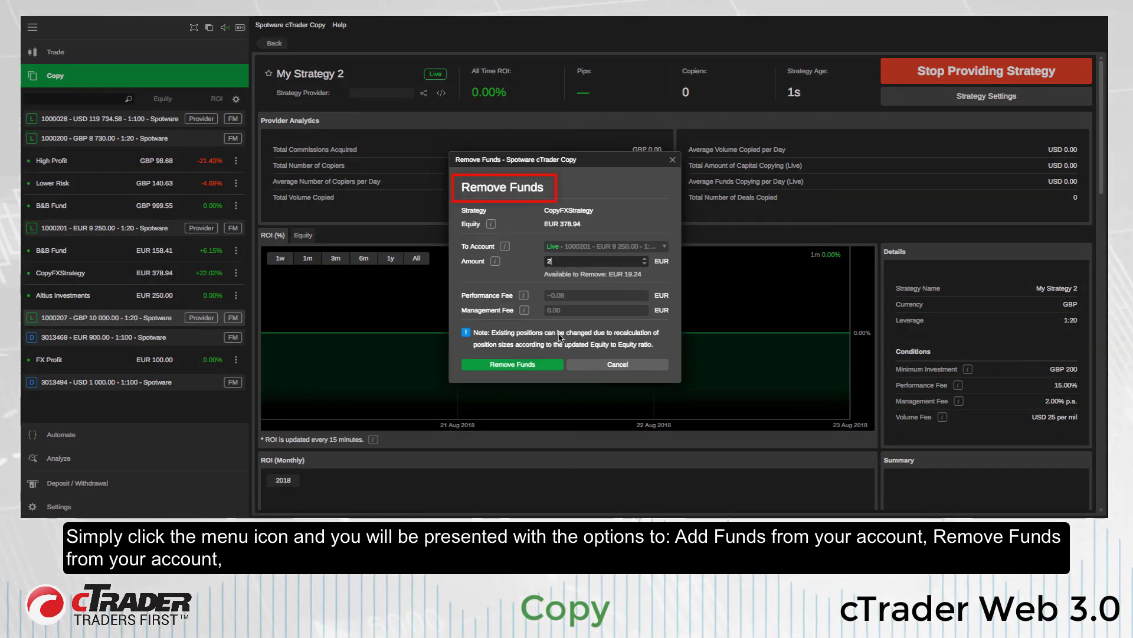
{"action": "left_click", "coordinate": [513, 364]}
- Set CopyFXStrategy's equity stop loss to 183.28 EUR
{"action": "left_click", "coordinate": [236, 273]}
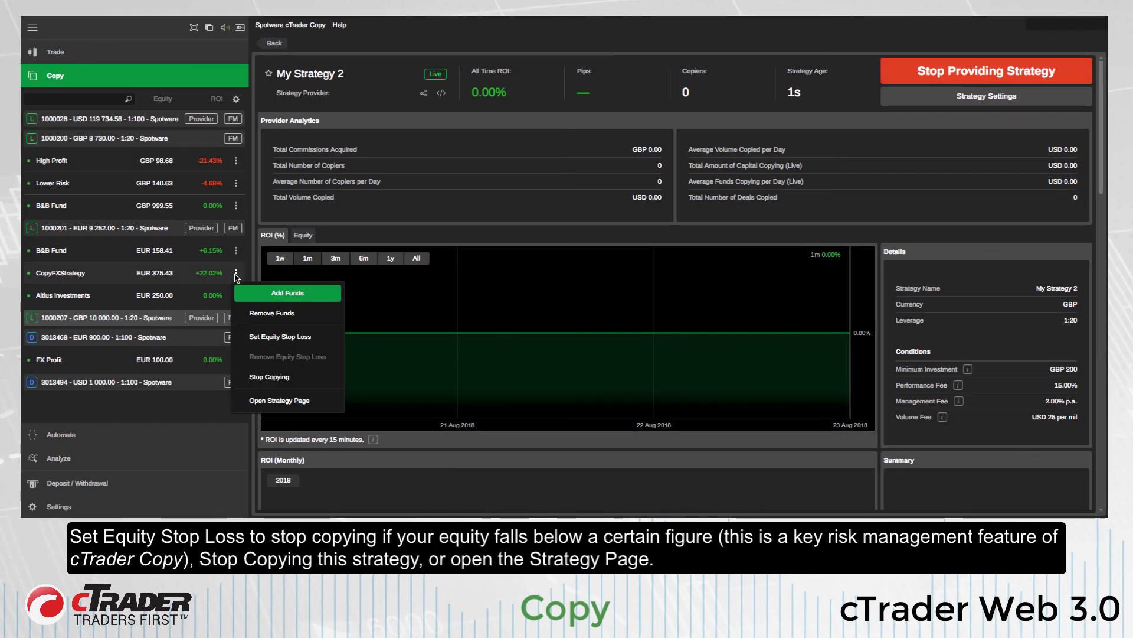
{"action": "left_click", "coordinate": [265, 337]}
{"action": "left_click_drag", "start_coordinate": [465, 293], "coordinate": [561, 299]}
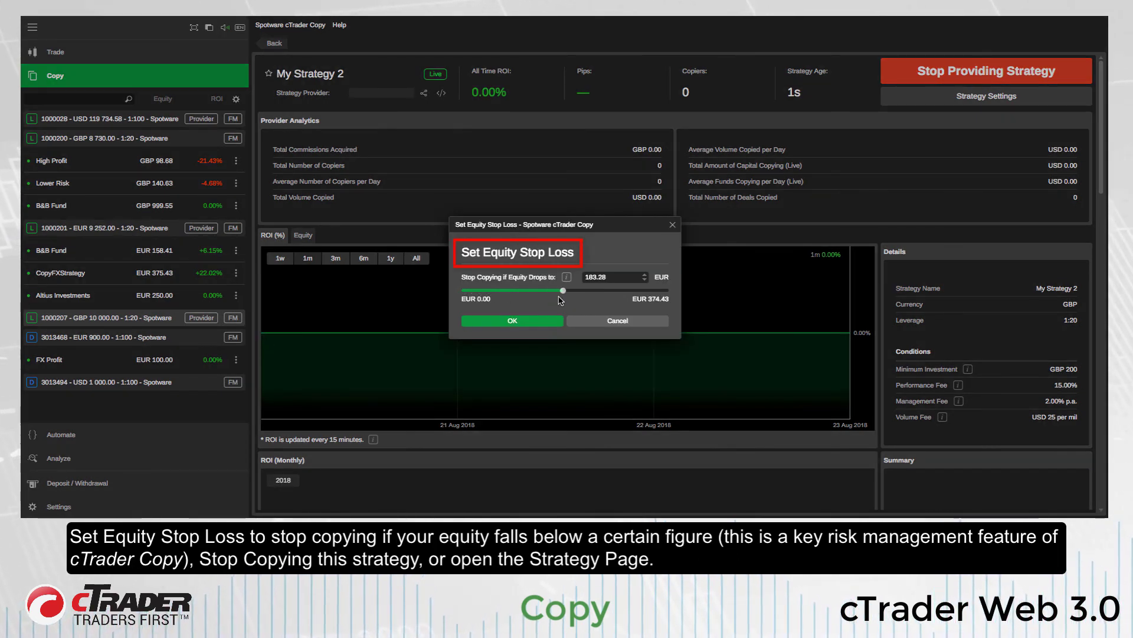
{"action": "left_click", "coordinate": [513, 320]}
- Cancel Stop Copying for CopyFXStrategy and open its strategy page
{"action": "left_click", "coordinate": [236, 272]}
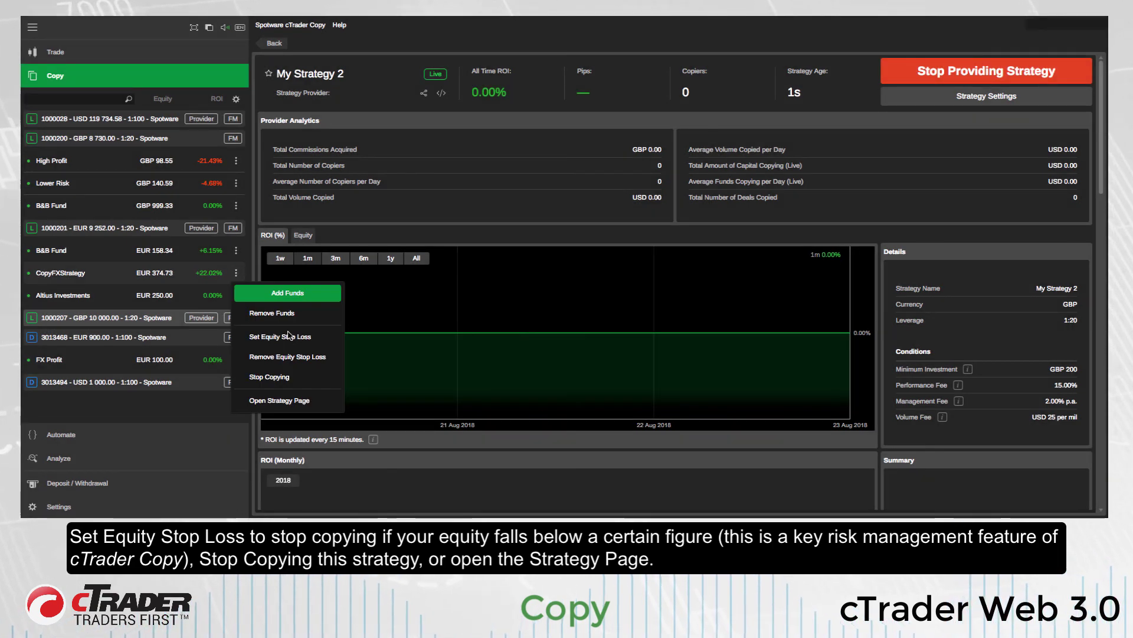
{"action": "left_click", "coordinate": [294, 378]}
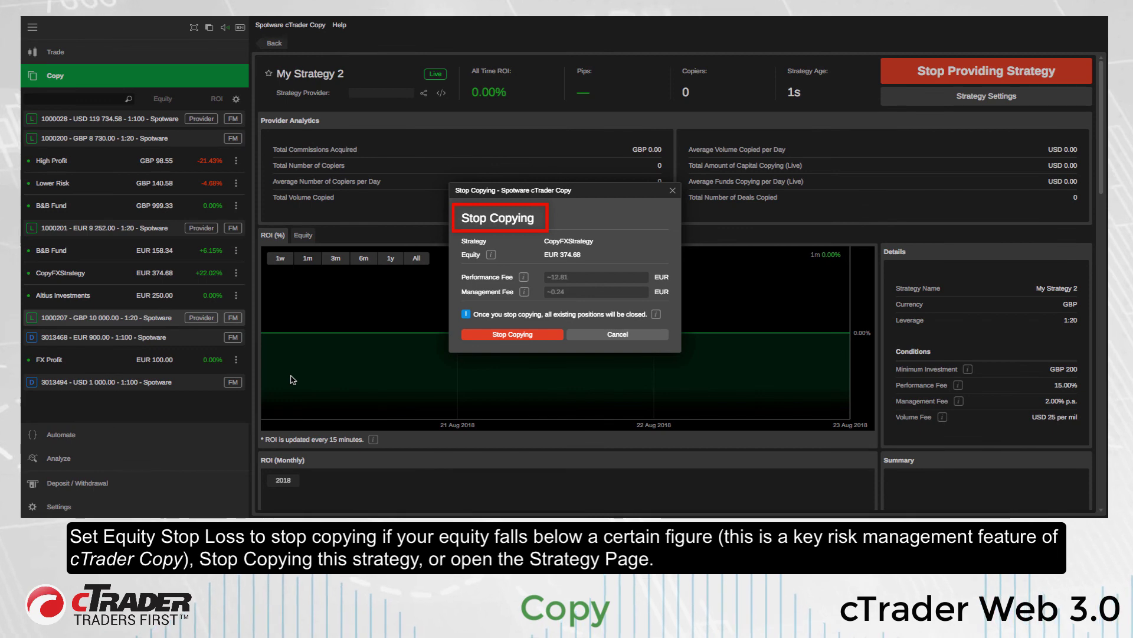
{"action": "left_click", "coordinate": [672, 191]}
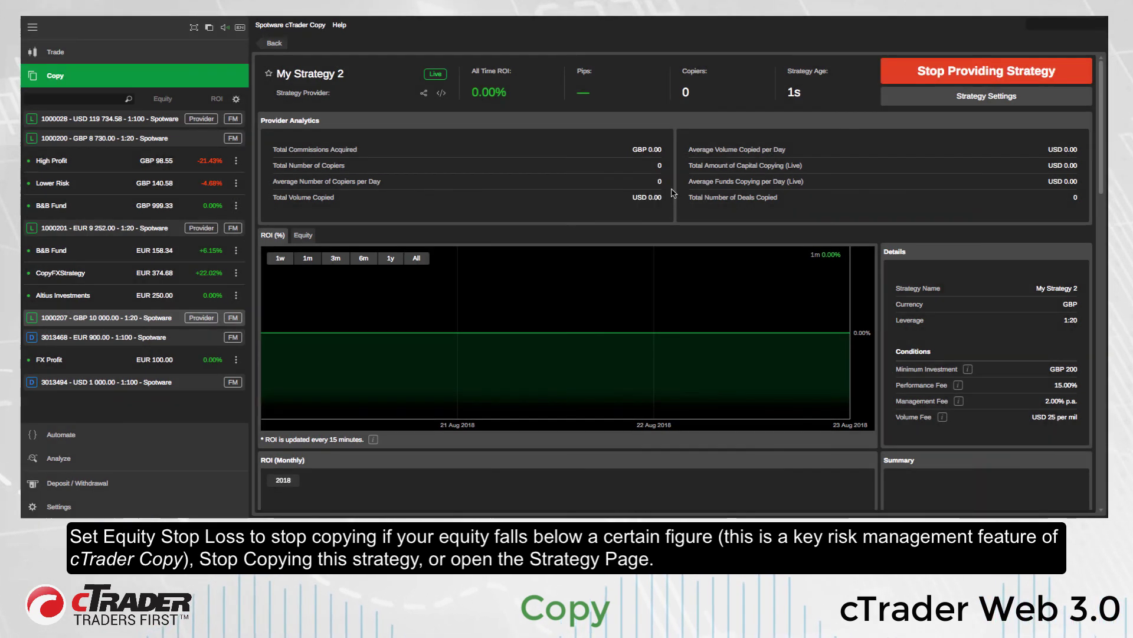
{"action": "left_click", "coordinate": [236, 272]}
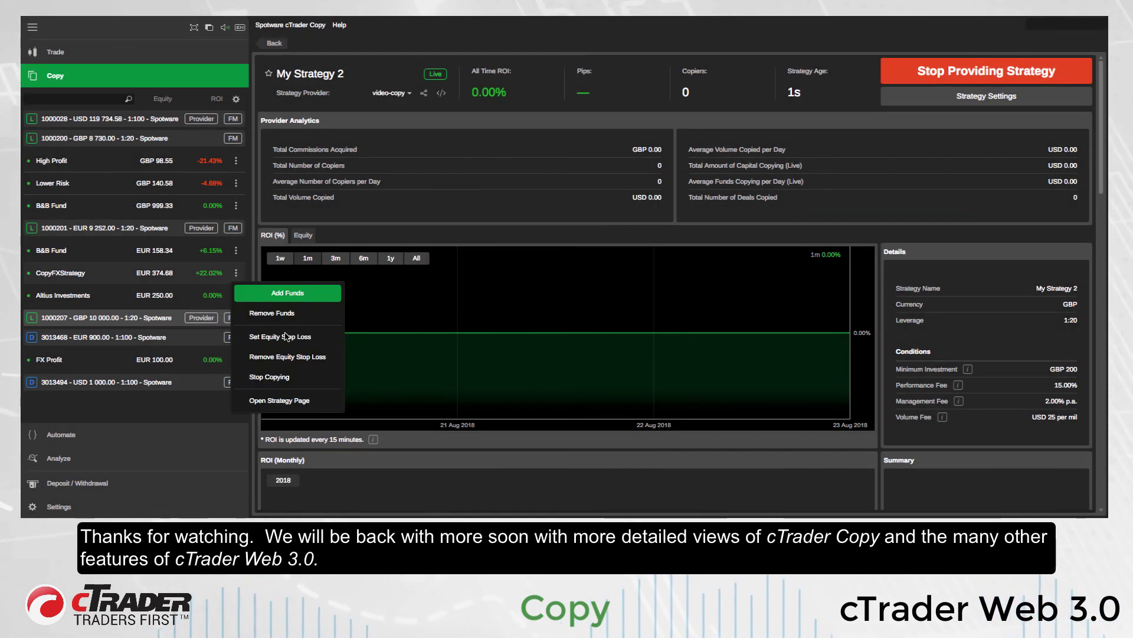
{"action": "left_click", "coordinate": [292, 401]}
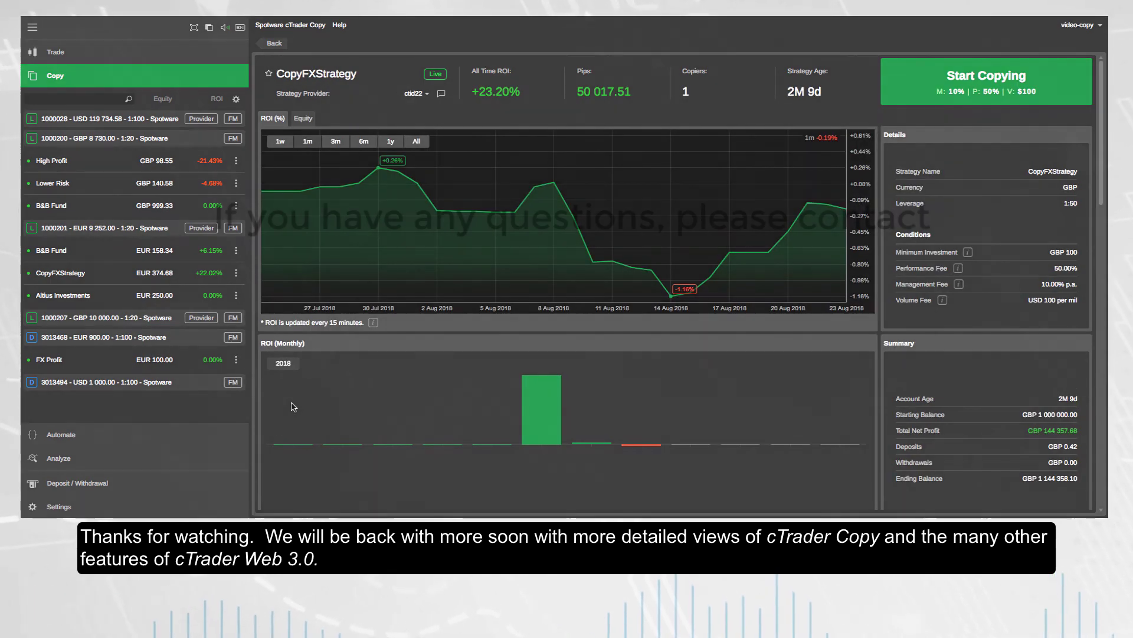